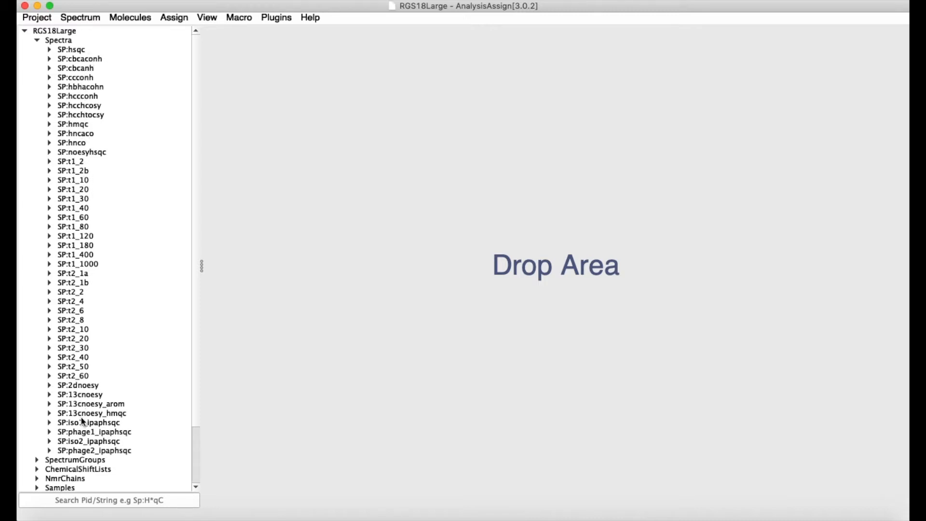
- Search the project for "hsq", try to pick out the SP:hsqc spectrum from the results, and clear the search
click(109, 501)
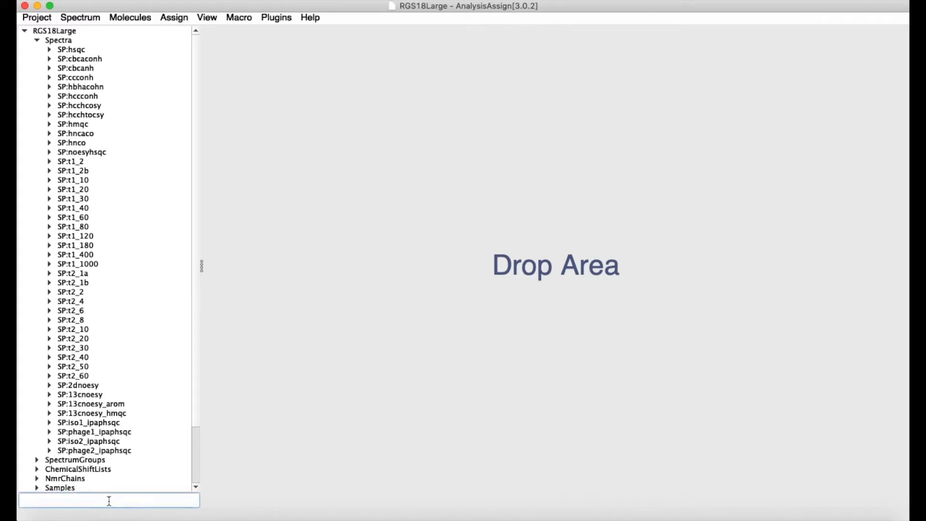
text(hsq)
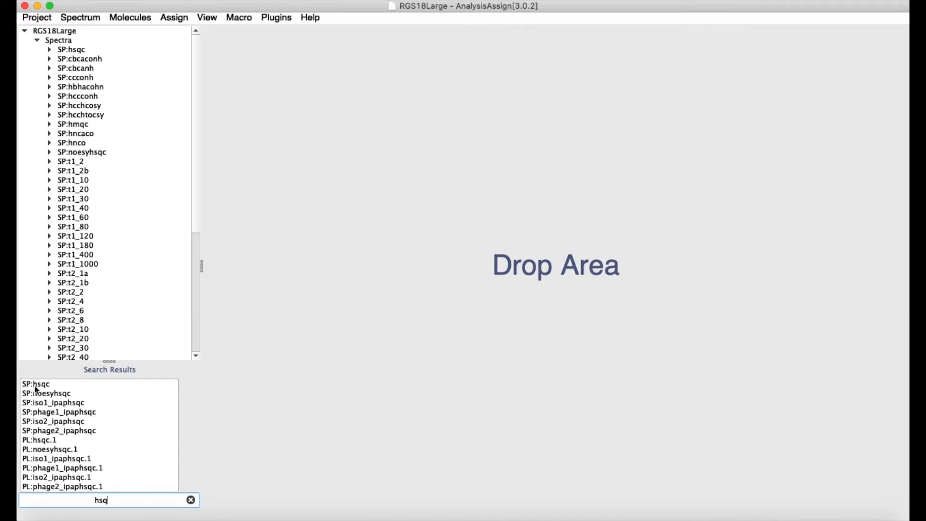
drag(35, 388, 143, 387)
click(190, 500)
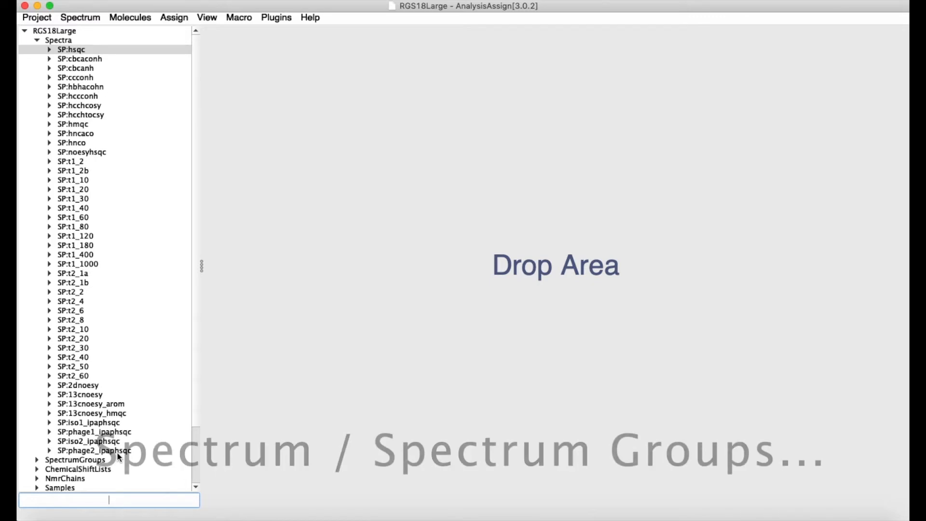
click(90, 19)
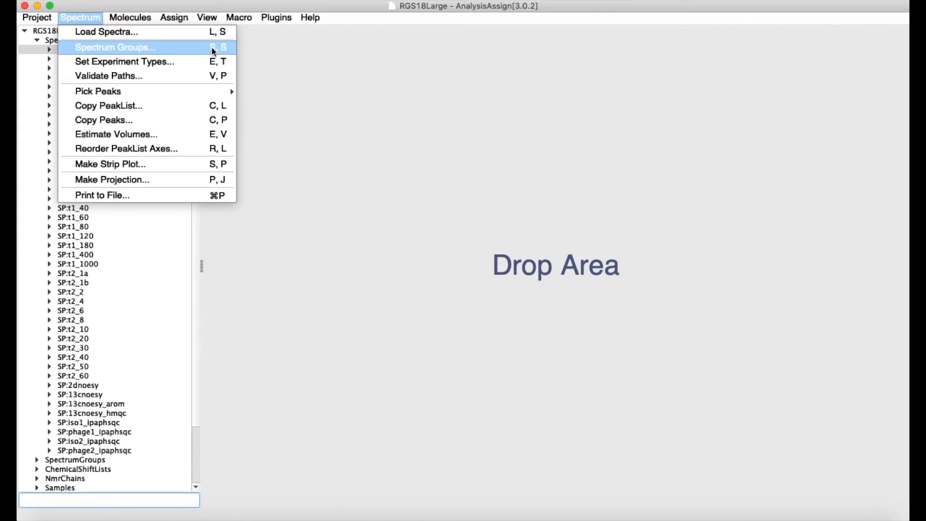
click(93, 266)
click(83, 162)
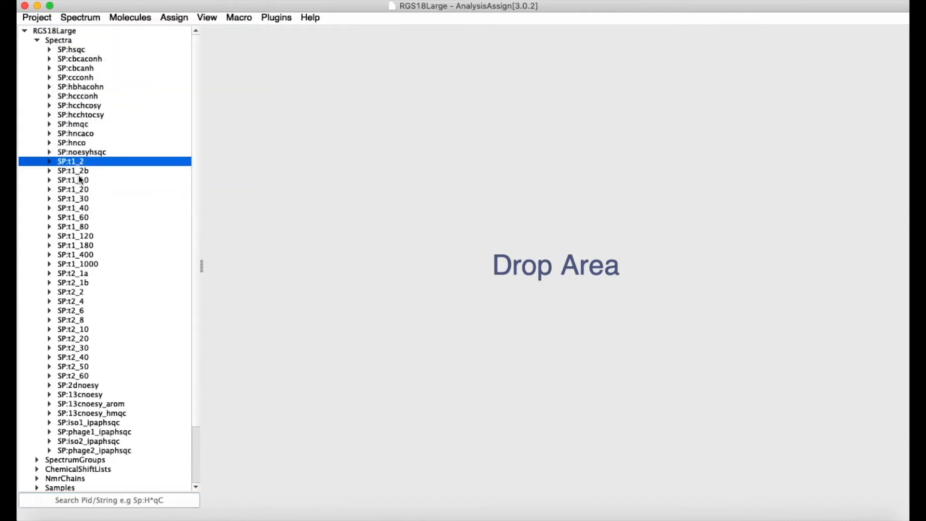
shift+click(81, 264)
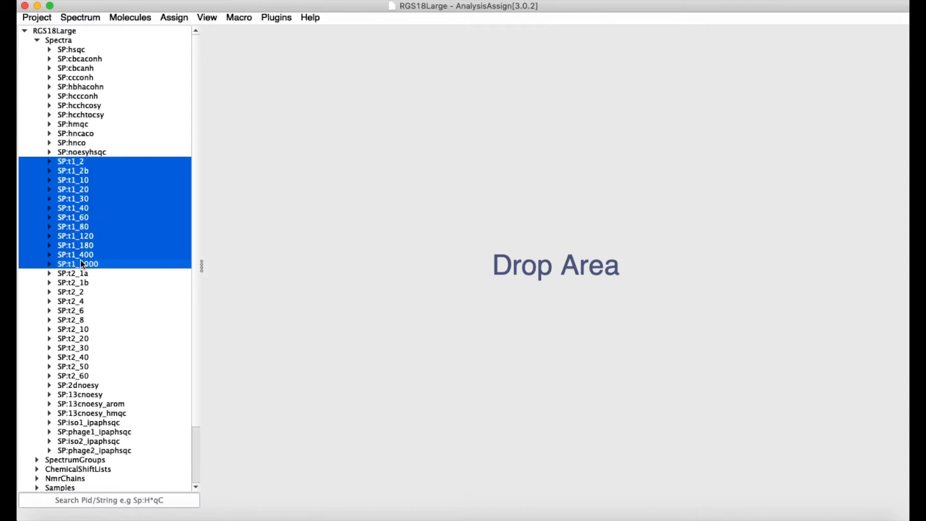
right_click(75, 206)
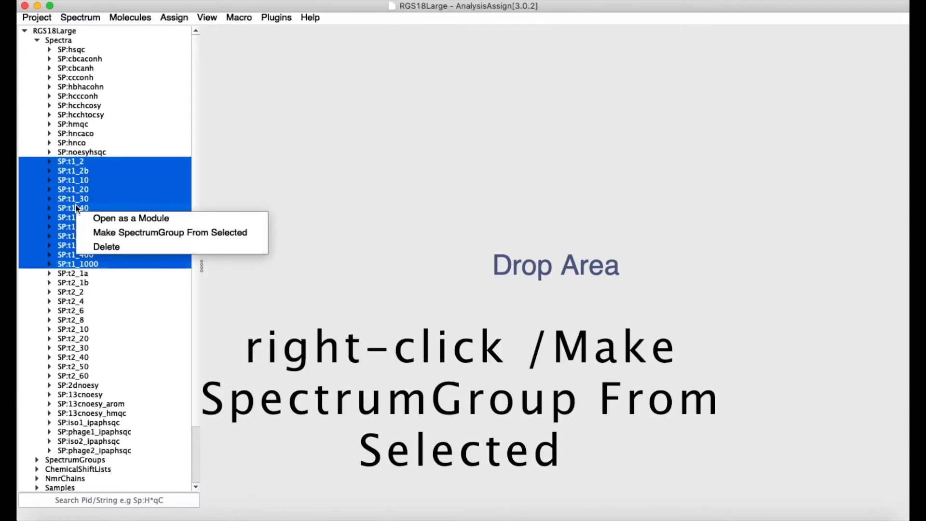
click(100, 233)
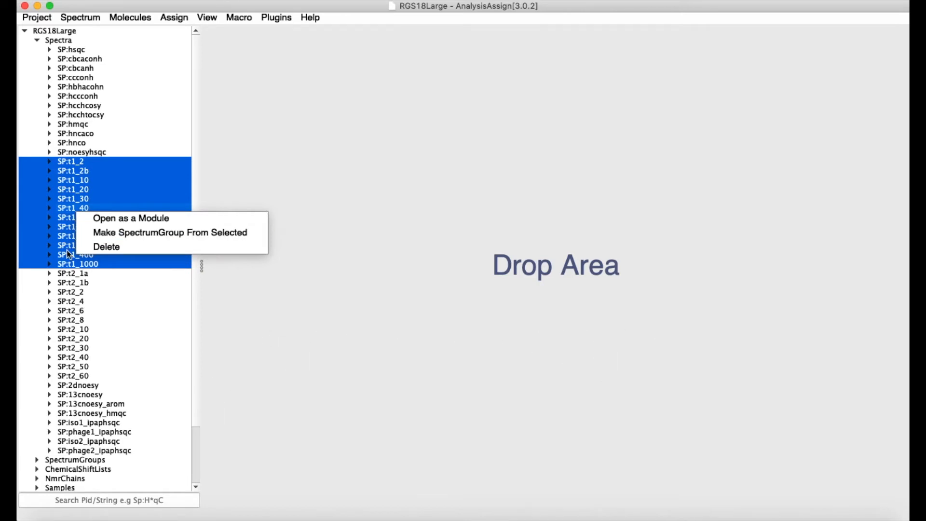
- Start a new spectrum group from the SpectrumGroups branch and name it "T1 Data"
click(37, 461)
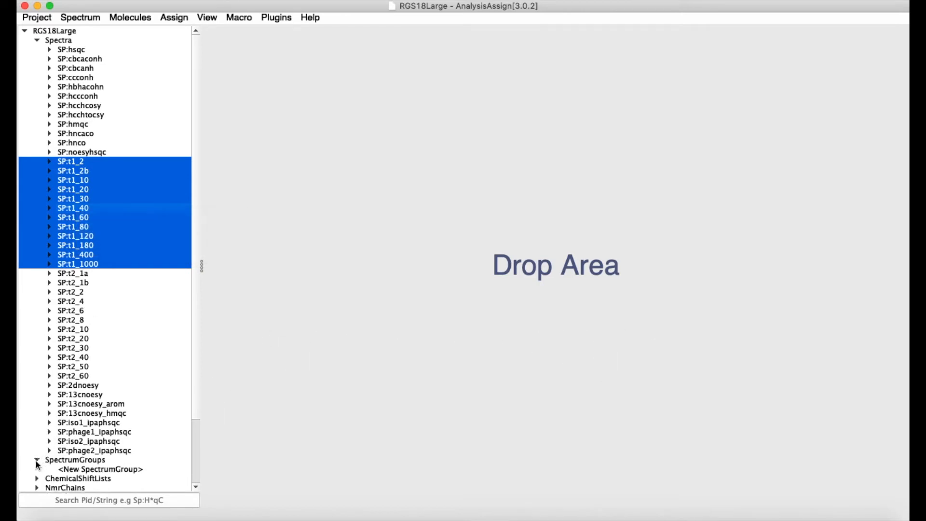
double_click(104, 470)
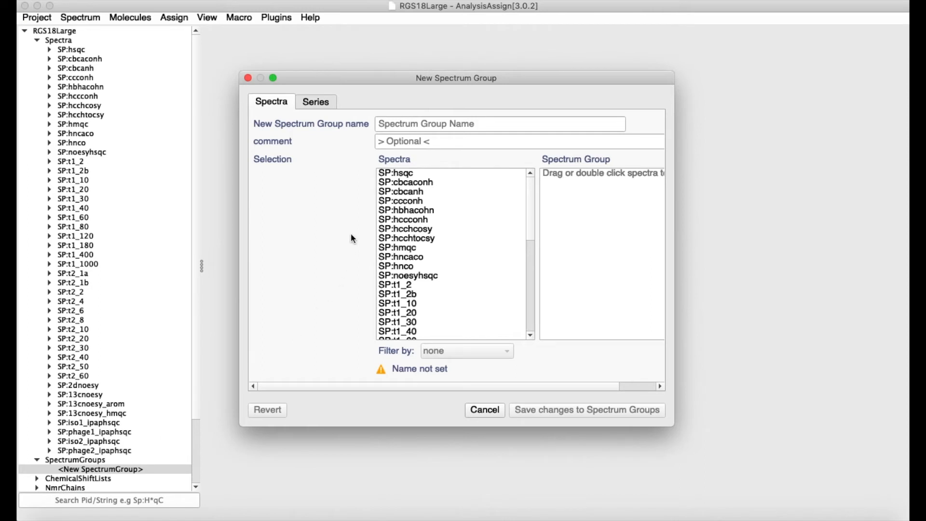
click(434, 124)
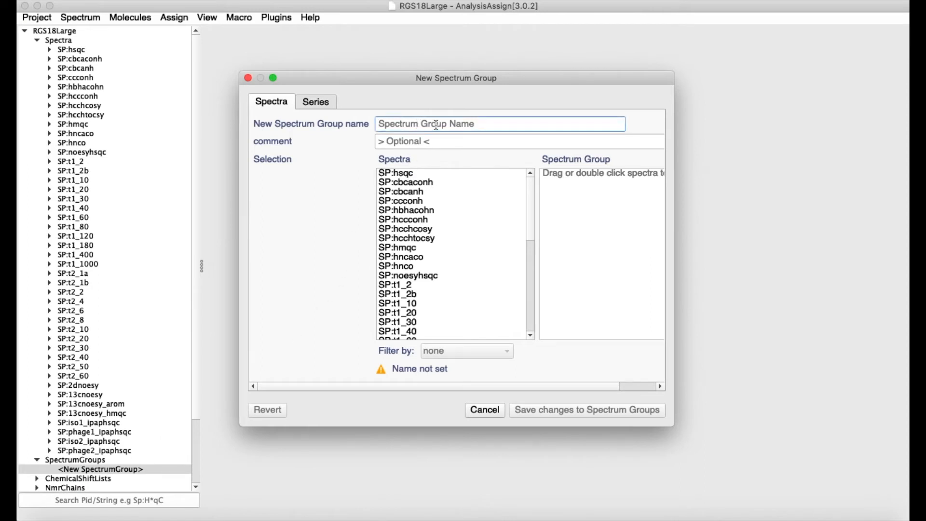
text(T1 Data)
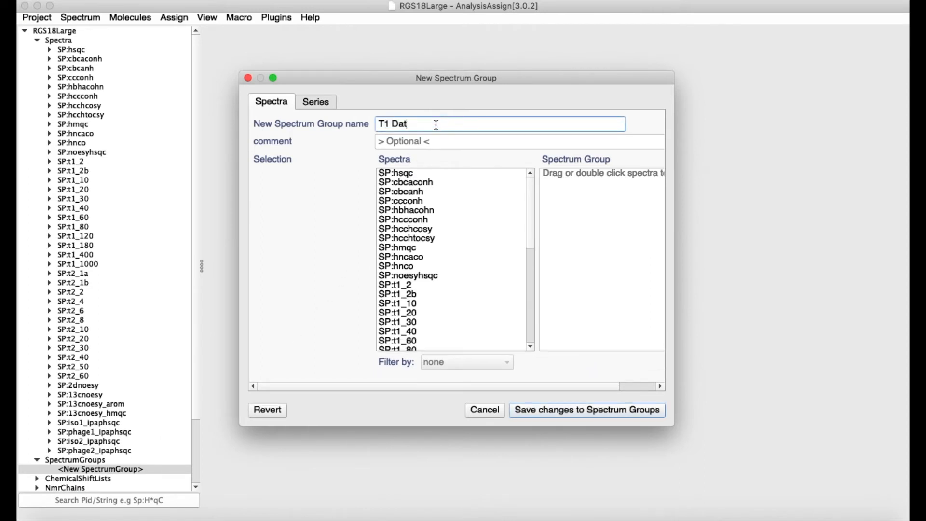
- Add the spectra SP:t1_2 through SP:t1_1000 to the new group, keeping them in ascending order
click(400, 285)
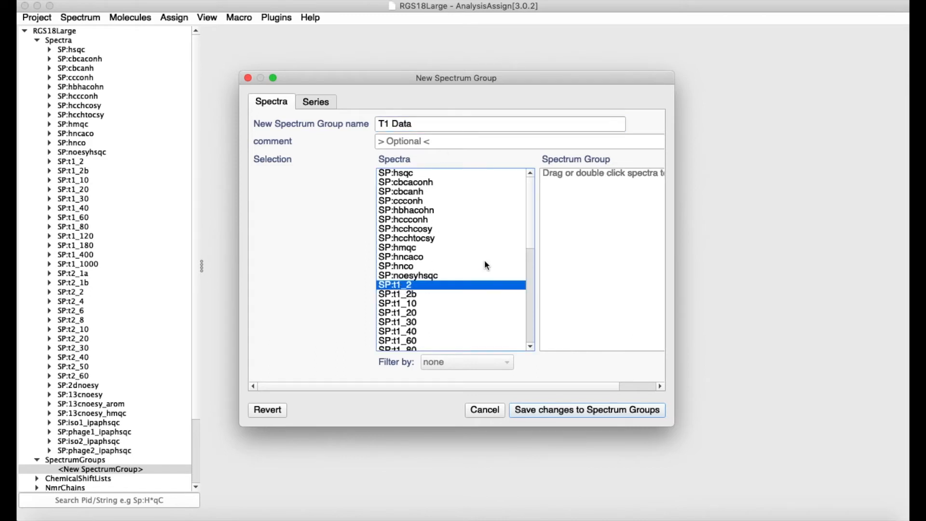
scroll(485, 262, down, 4)
shift+click(406, 275)
drag(400, 238, 604, 261)
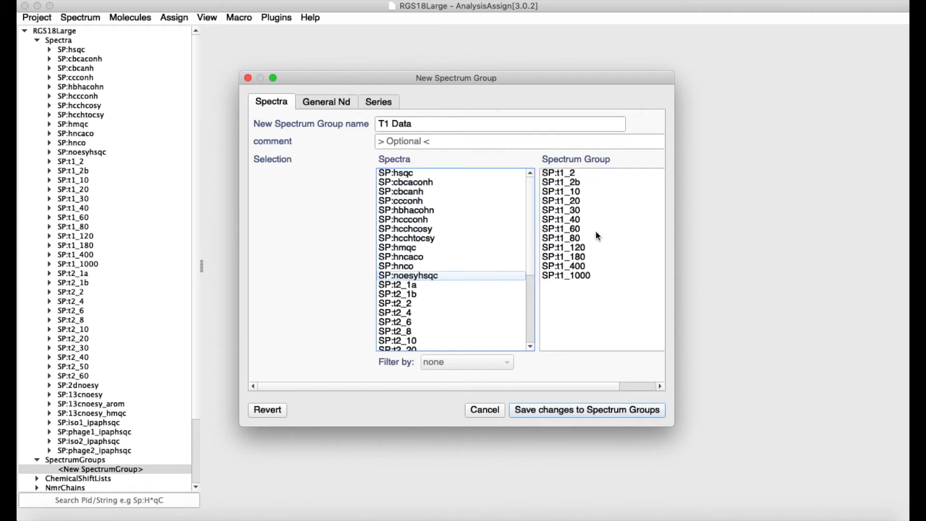
drag(577, 247, 583, 307)
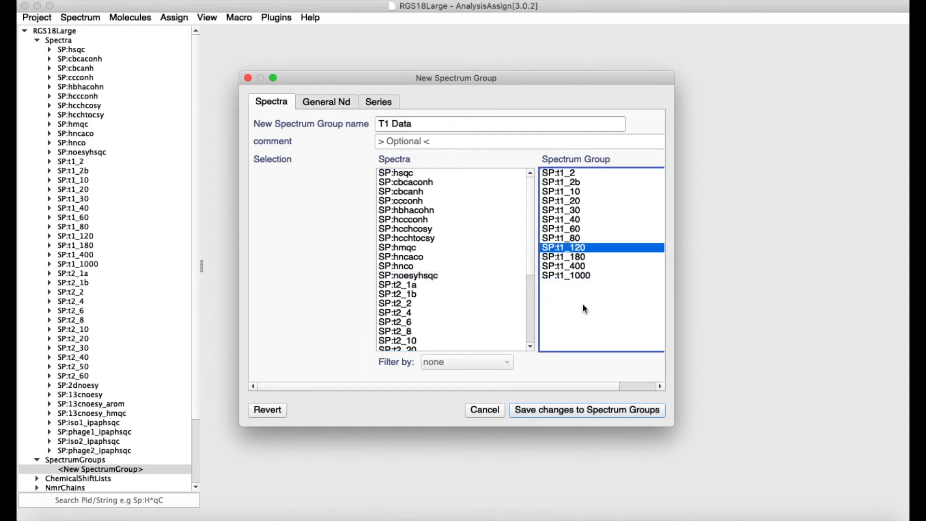
drag(574, 280, 575, 247)
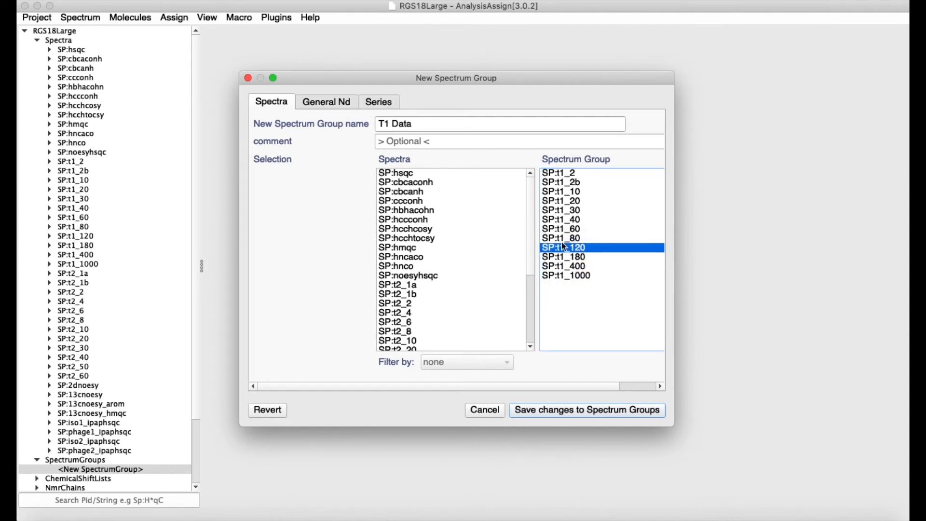
- Examine the group's contour settings for each spectrum, and its available series types and series units
click(330, 106)
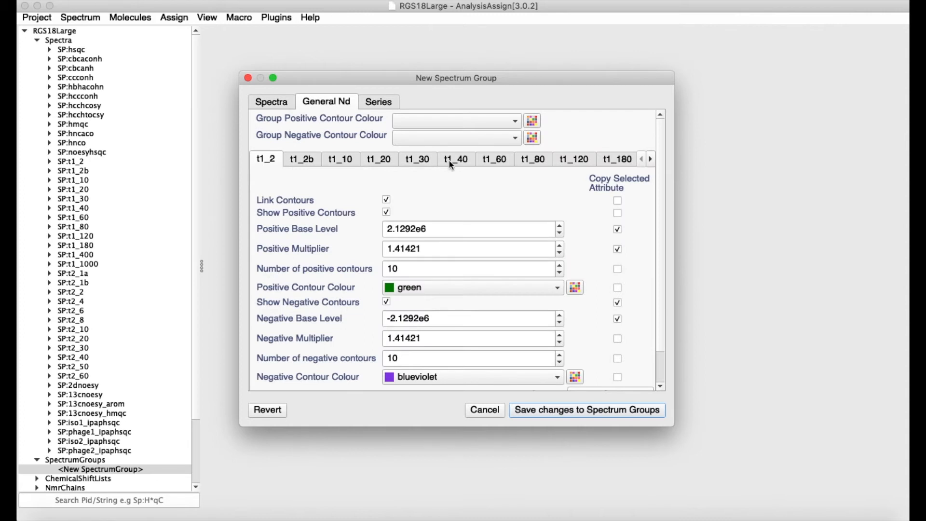
drag(673, 430, 697, 468)
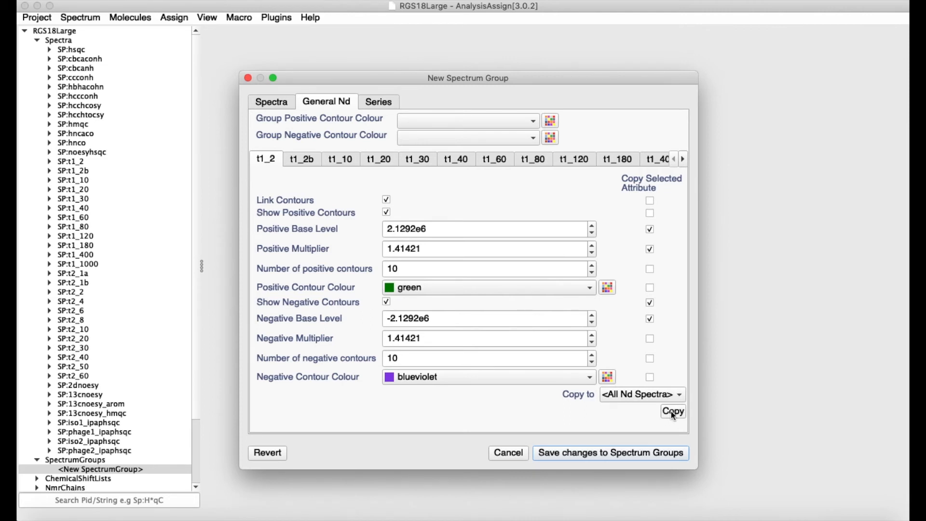
click(375, 103)
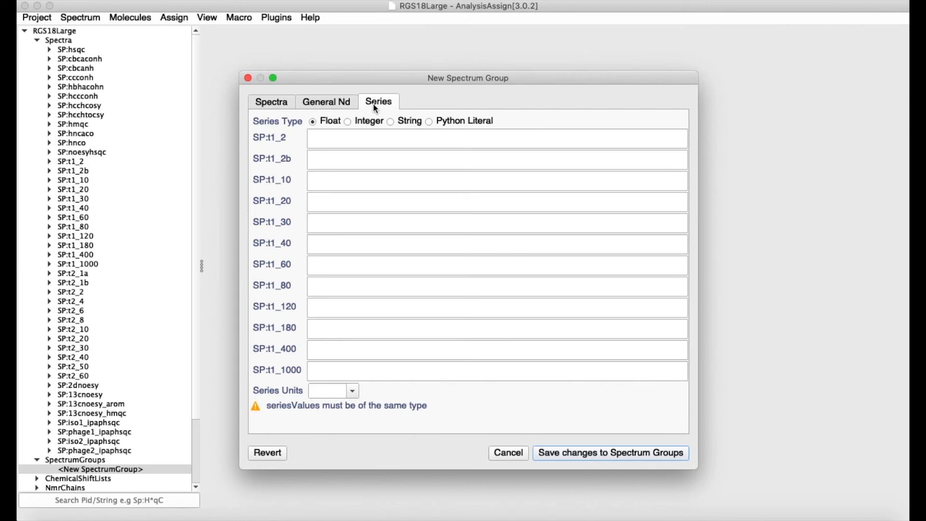
click(353, 393)
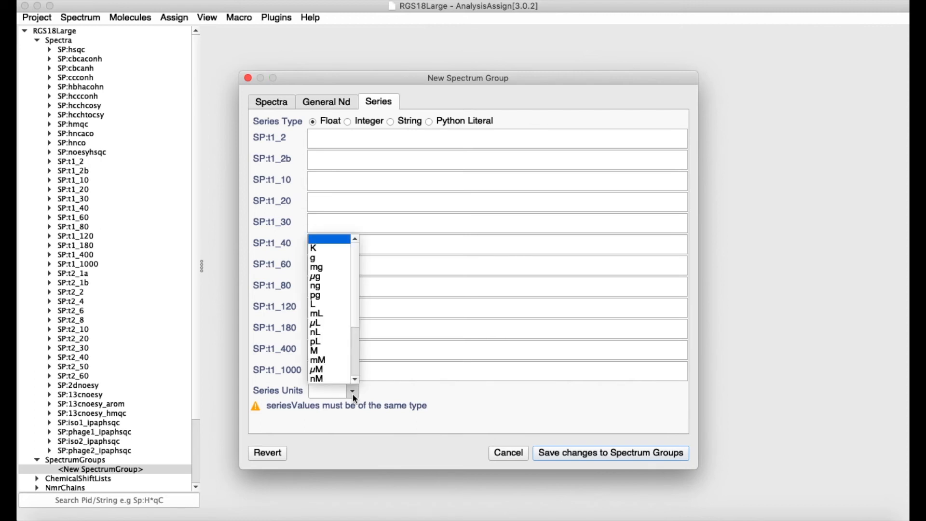
click(357, 365)
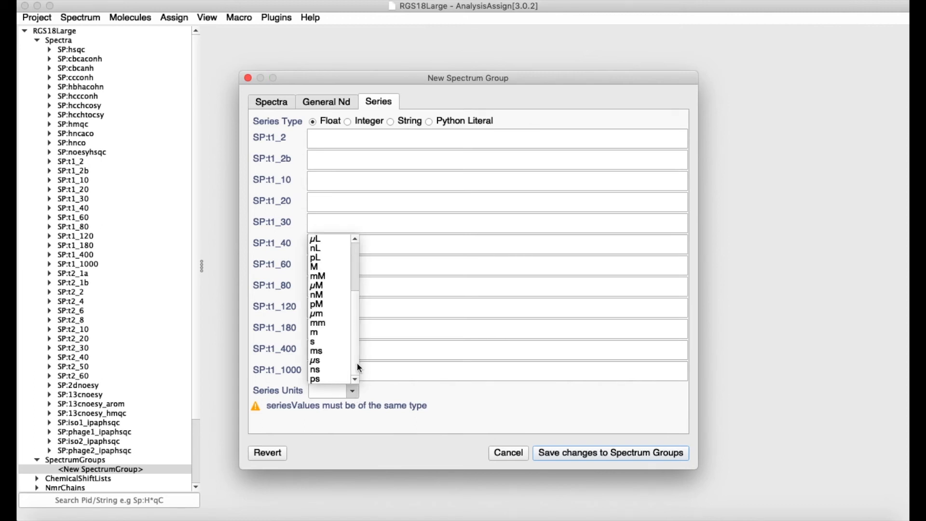
drag(357, 364, 356, 297)
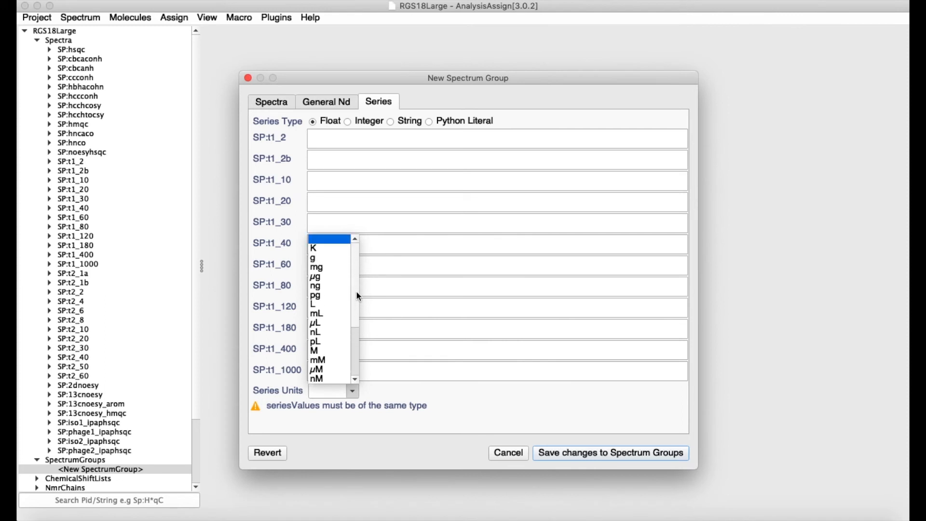
click(354, 391)
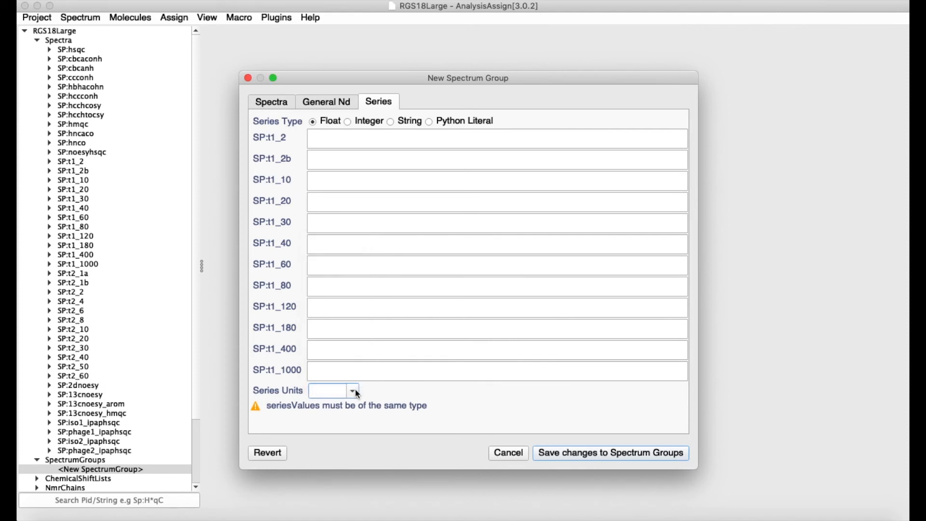
- Save the T1 Data spectrum group and expand it in the project tree to show its member spectra
click(606, 455)
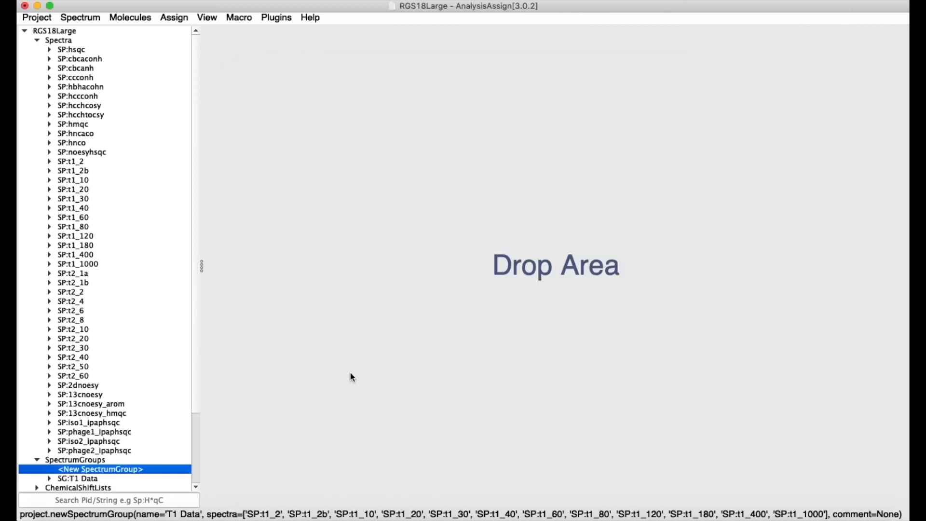
drag(195, 307, 195, 386)
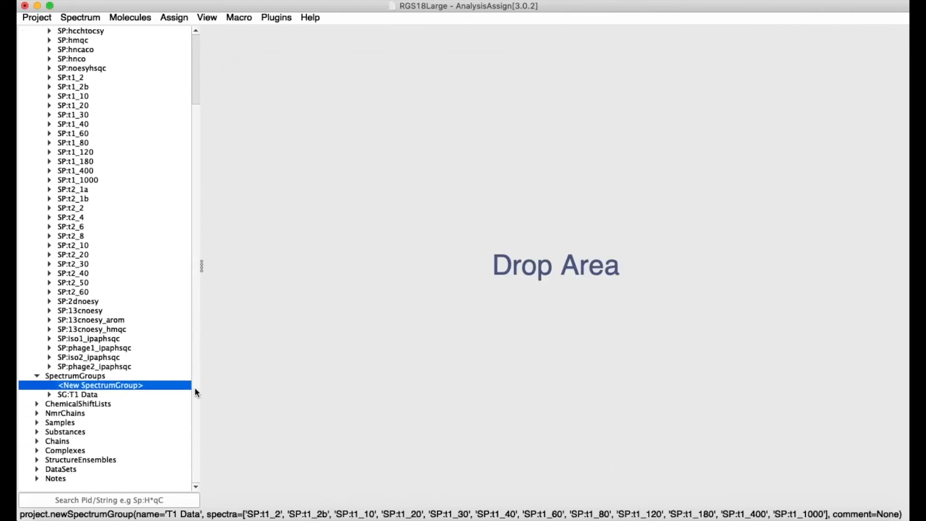
click(49, 395)
scroll(126, 336, down, 4)
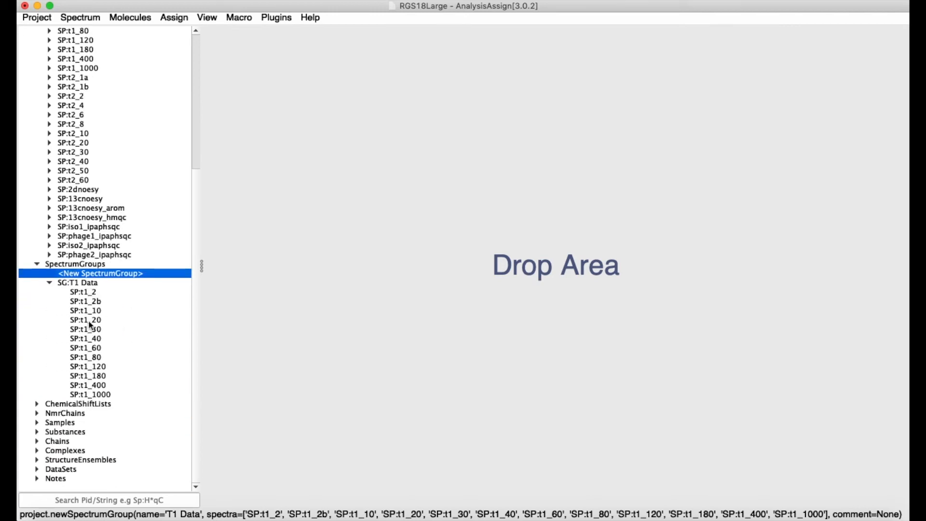
- Display SP:t1_2 in a new spectrum display and overlay the group's spectra SP:t1_2b through SP:t1_1000 on it
drag(88, 290, 391, 263)
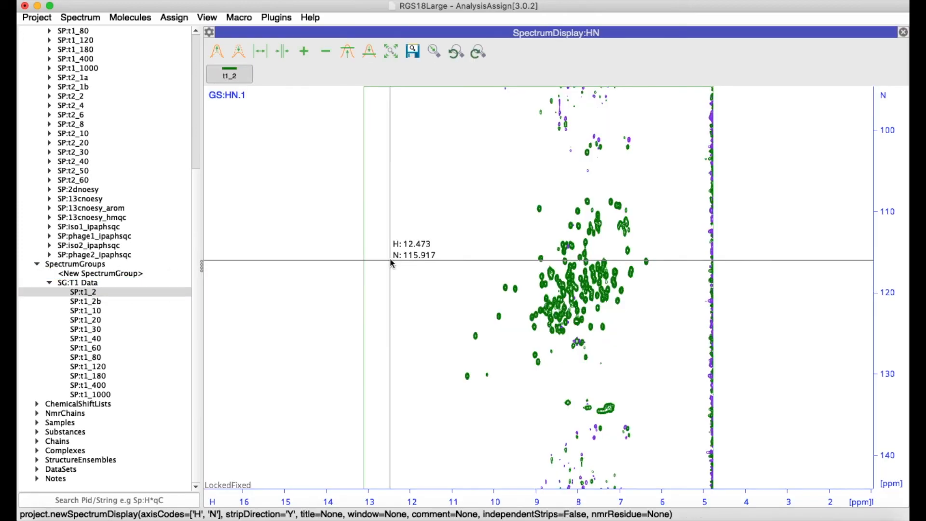
click(99, 302)
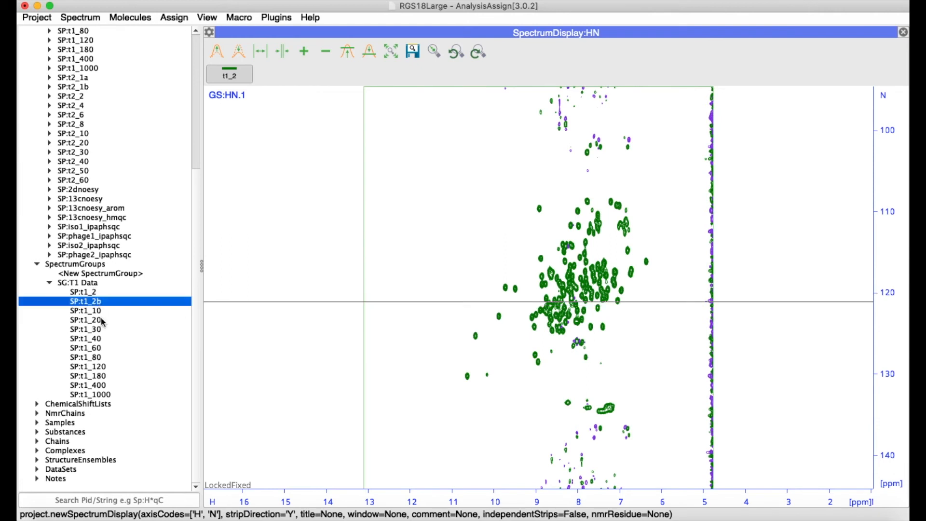
shift+click(105, 396)
drag(104, 395, 443, 298)
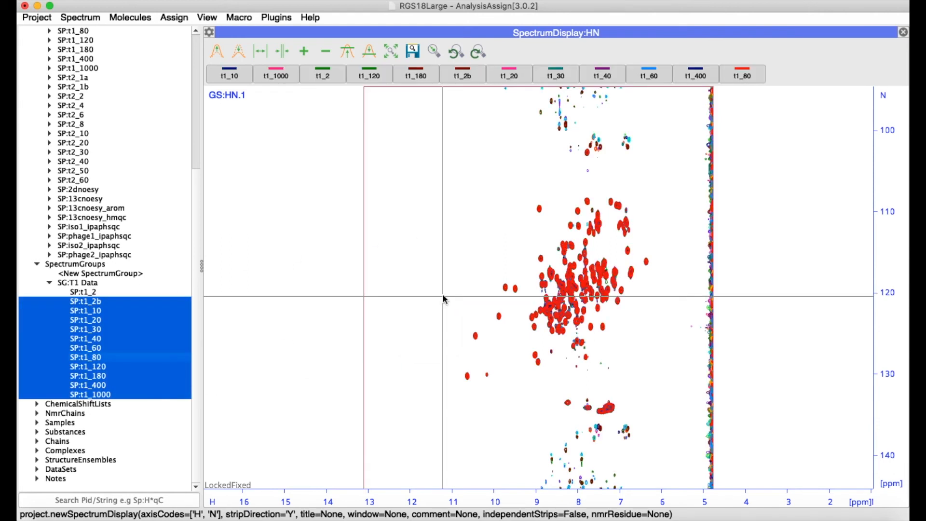
- Close the display of individual spectra and open the whole SG:T1 Data group in a new spectrum display
click(902, 33)
click(76, 285)
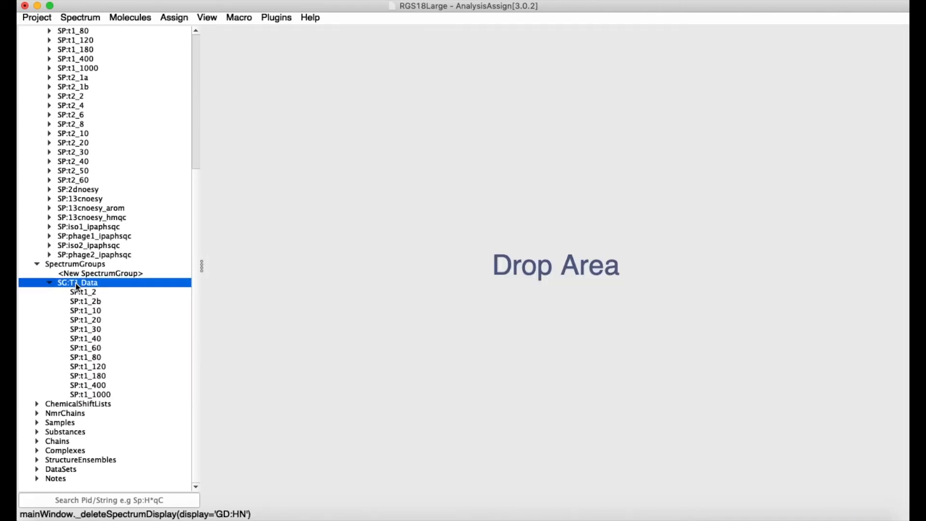
drag(74, 283, 291, 257)
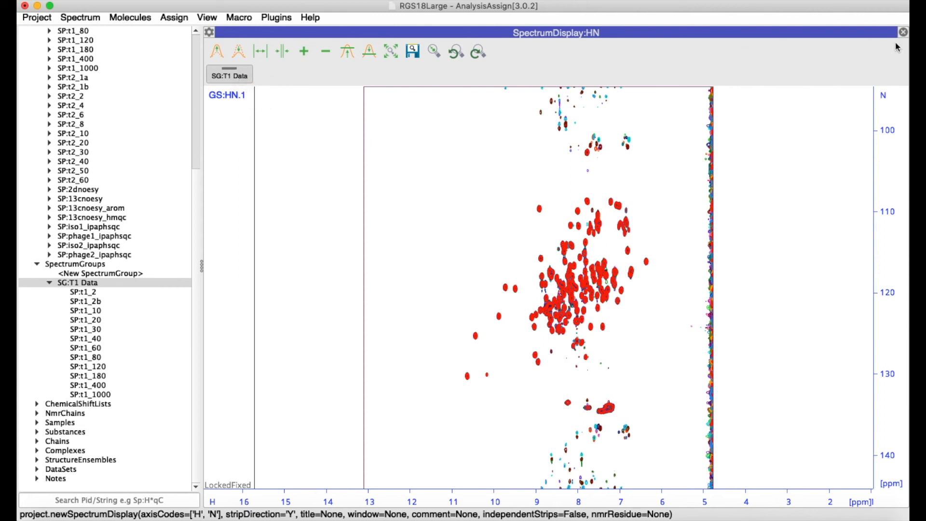
- Open the SG:T1 Data spectrum group for editing
click(84, 19)
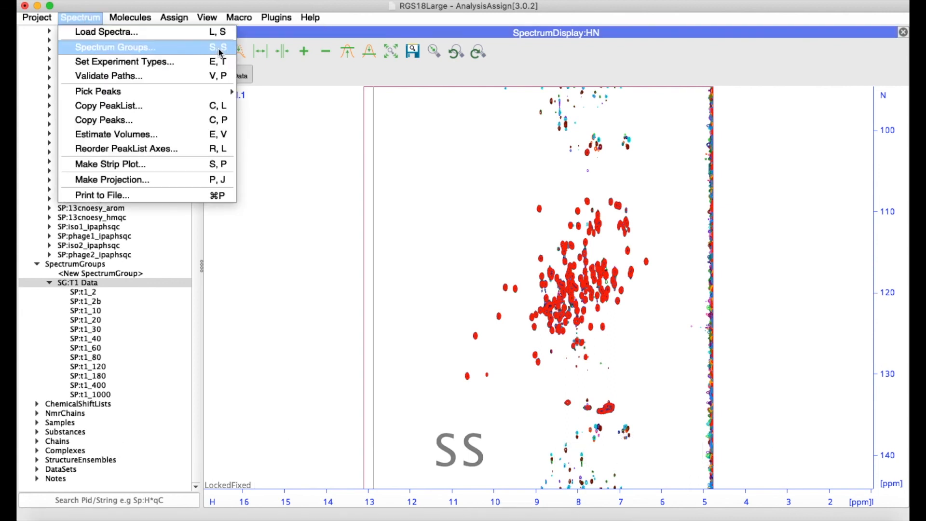
click(300, 237)
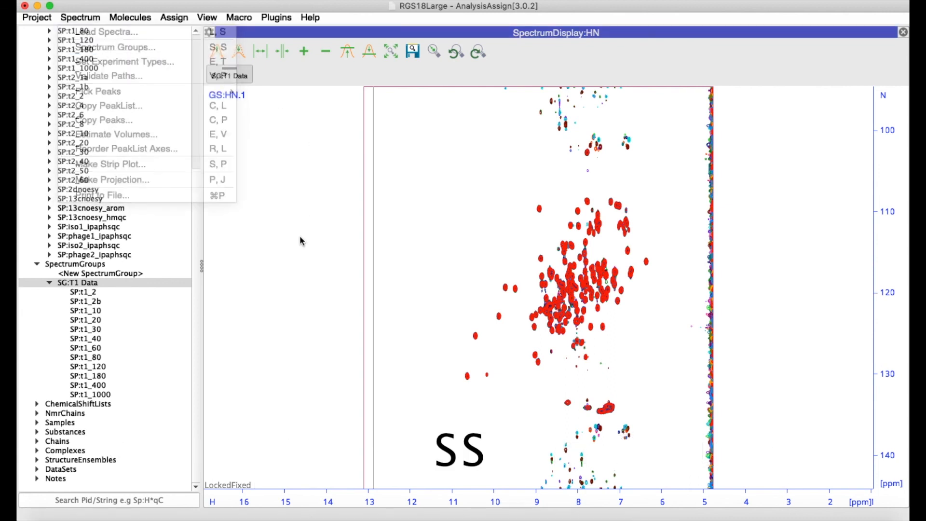
click(89, 286)
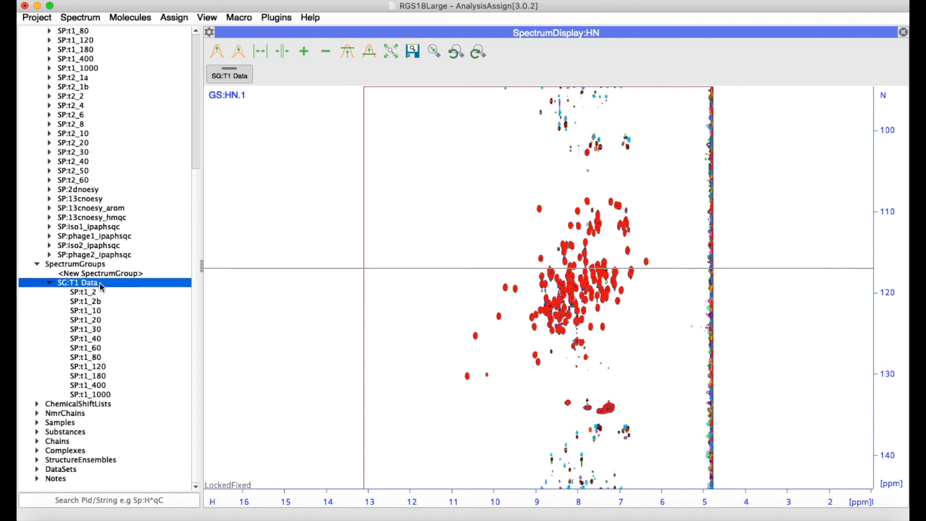
double_click(108, 282)
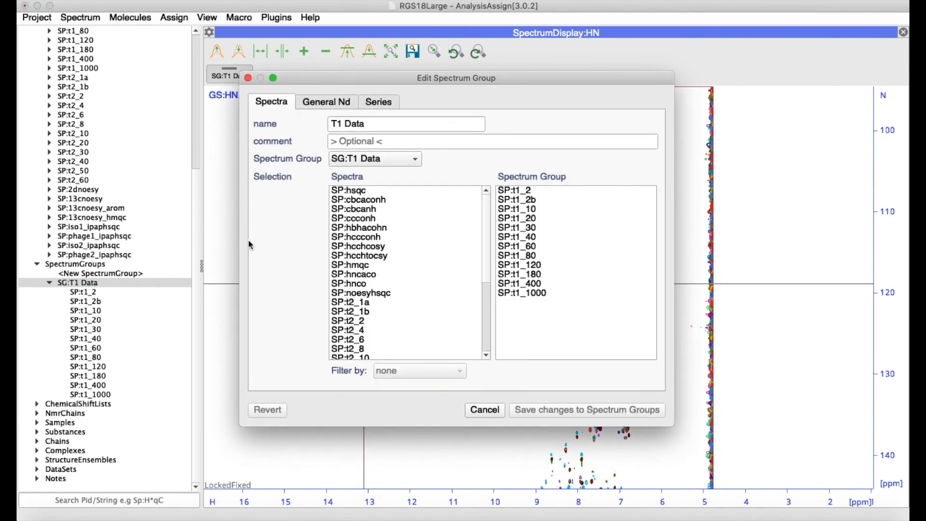